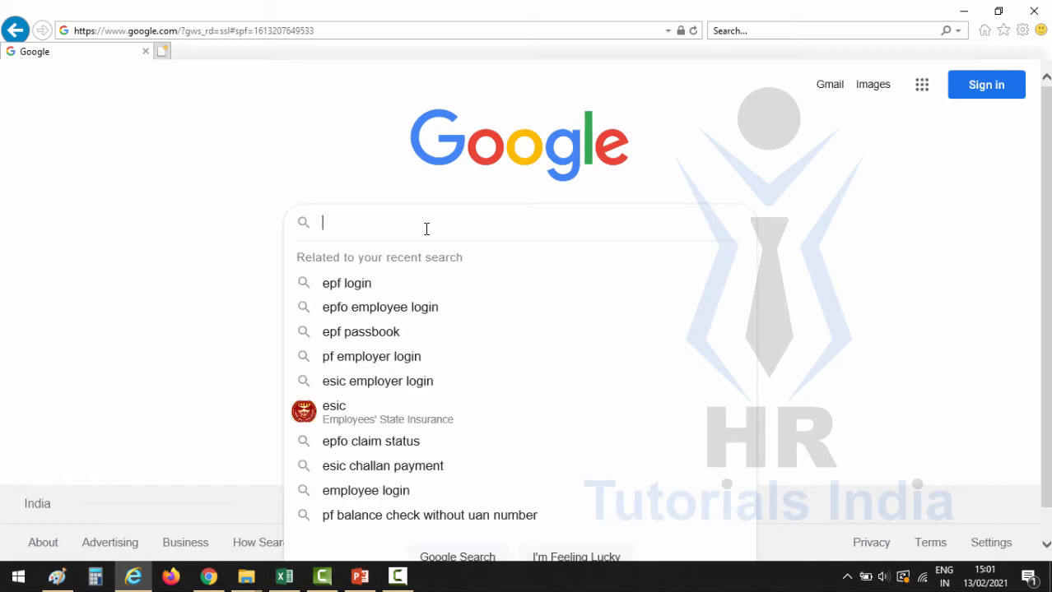
- Search Google for 'epfo employer login' and open the EPFO Unified Portal result
text(epfo empl)
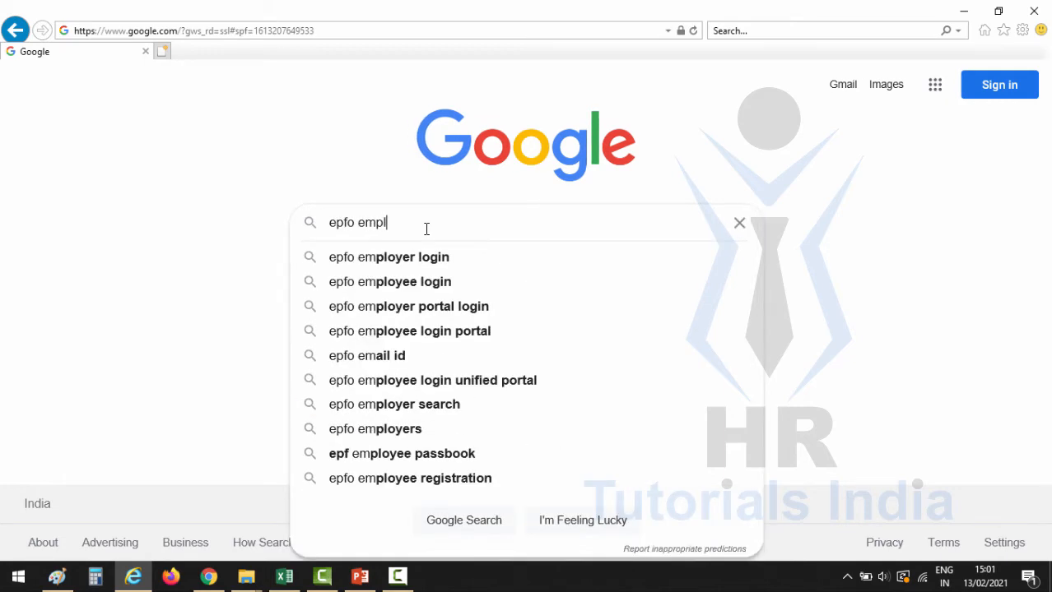
click(387, 257)
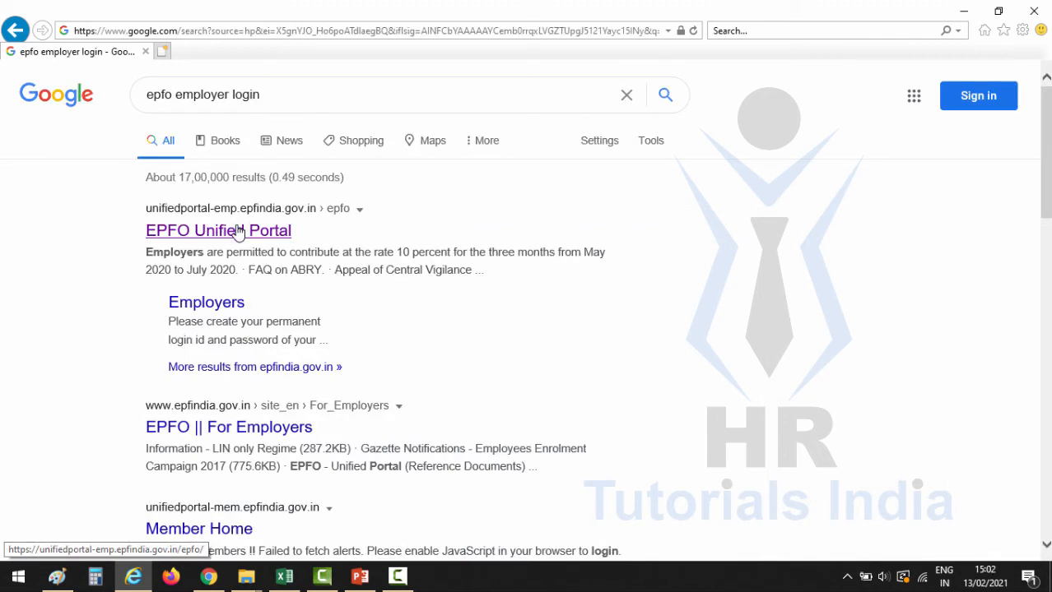
click(238, 231)
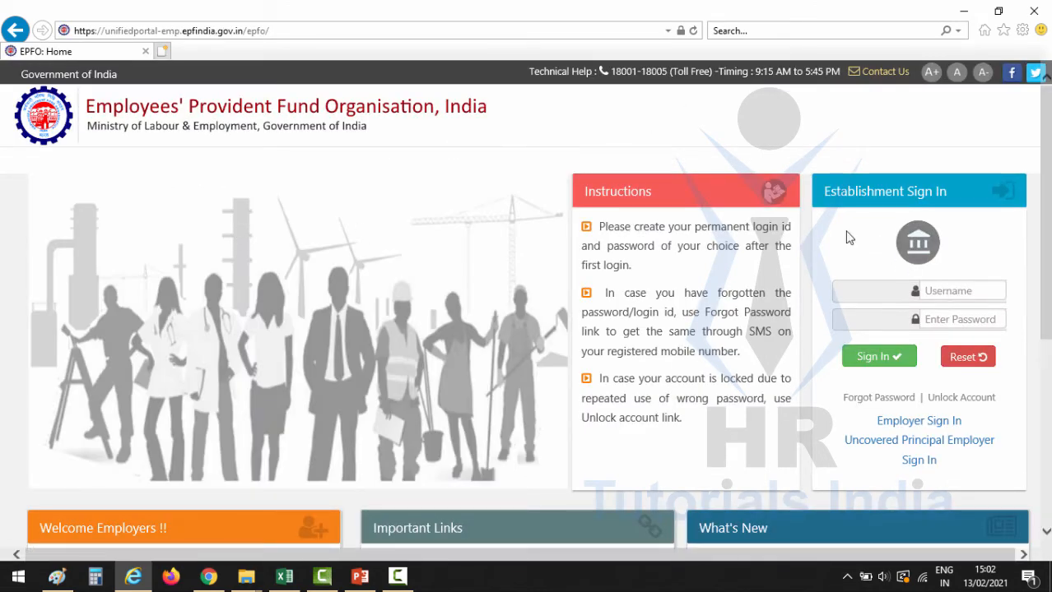
- Sign in with the establishment username and password, then go to Payments > ECR/Return Filing
click(943, 292)
text(tutorial2014)
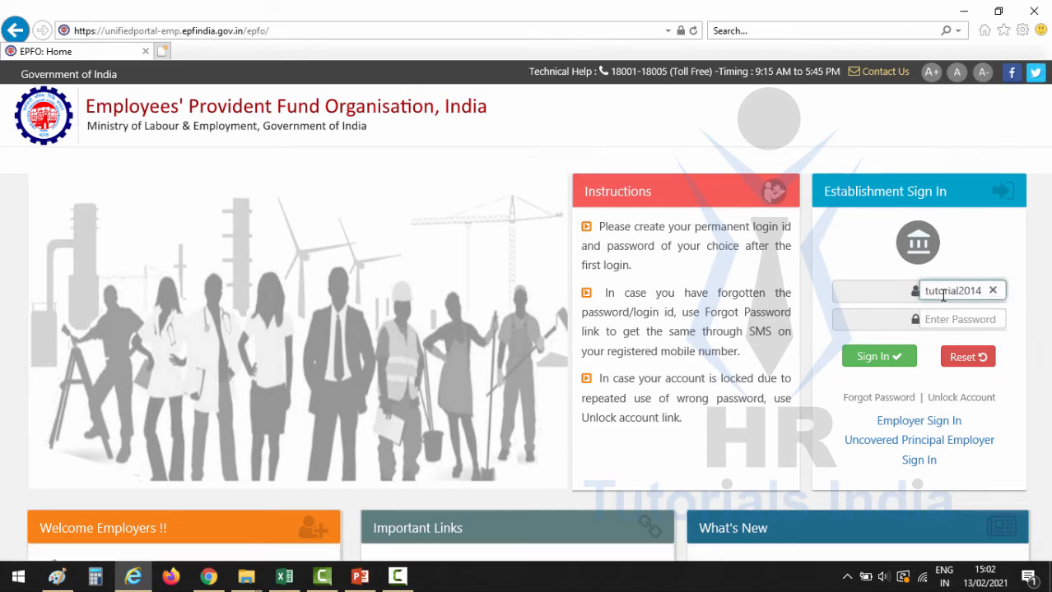
key(Tab)
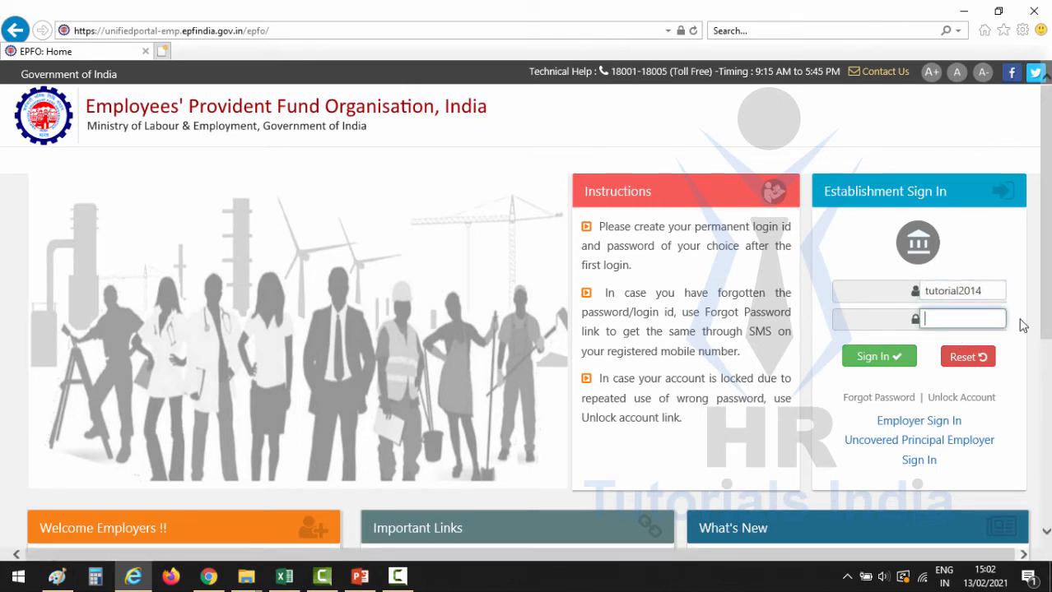
key(ctrl+v)
click(879, 359)
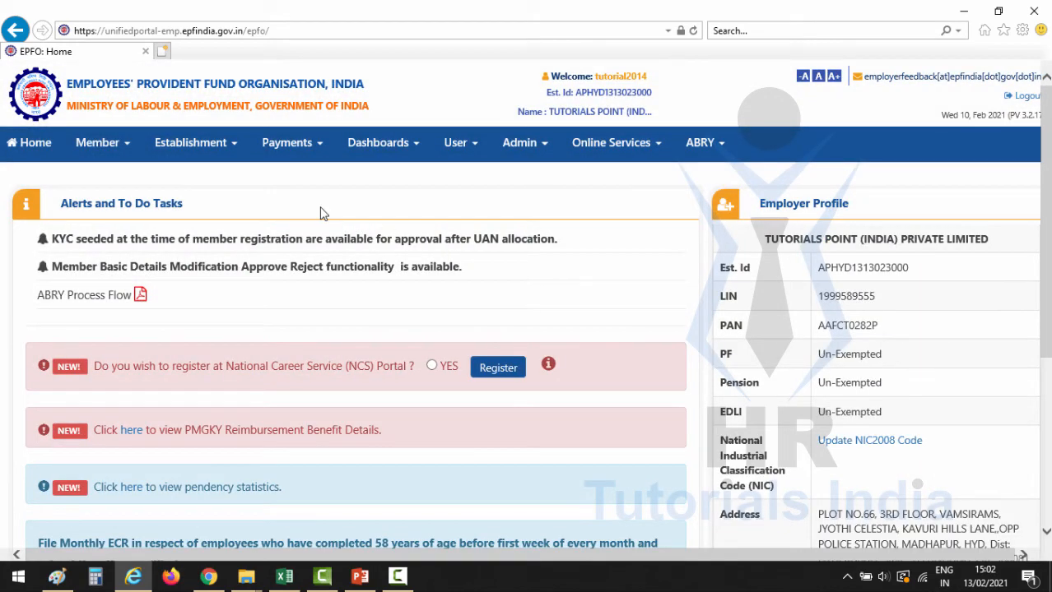
click(321, 148)
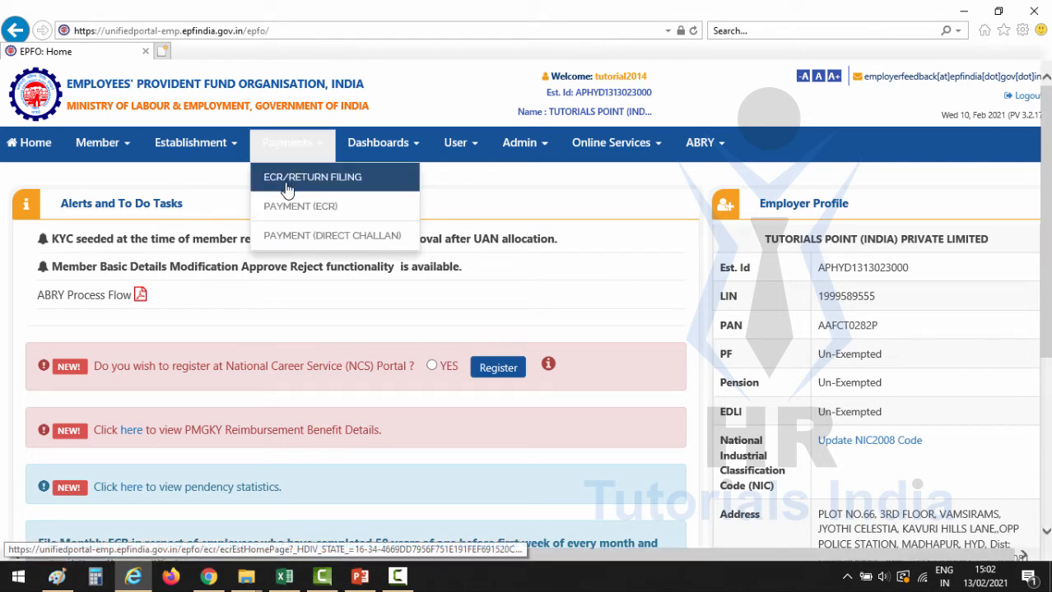
click(325, 182)
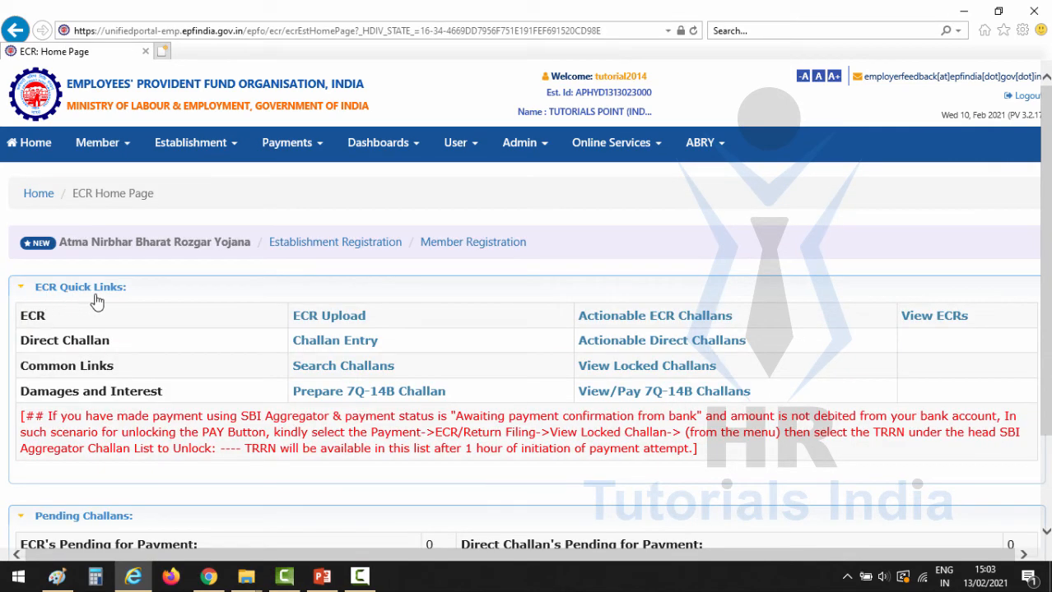
- Open the ECR Upload page and expand the ECR File Upload form
click(333, 320)
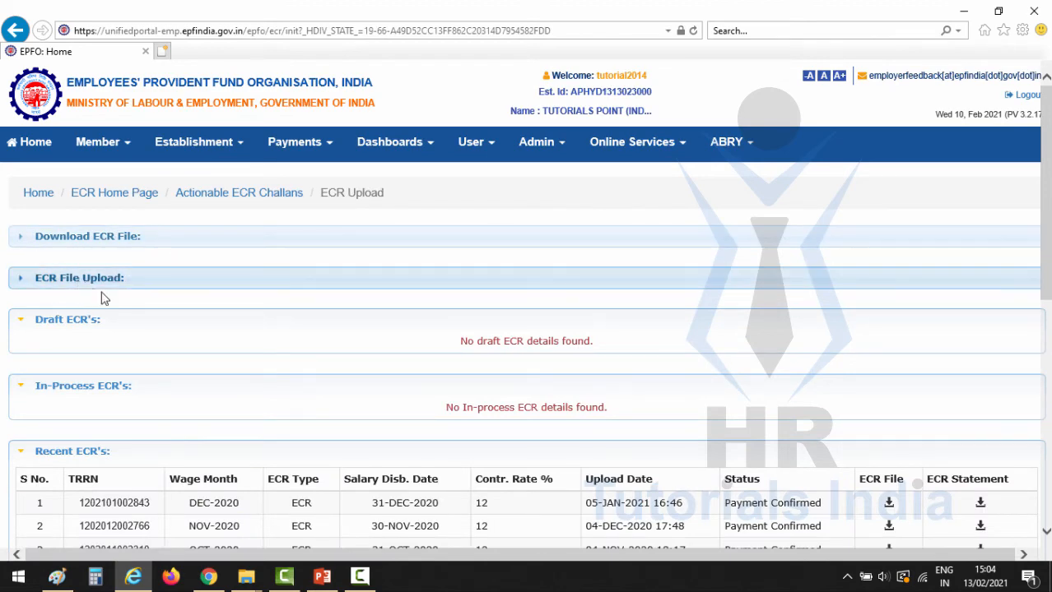
click(147, 288)
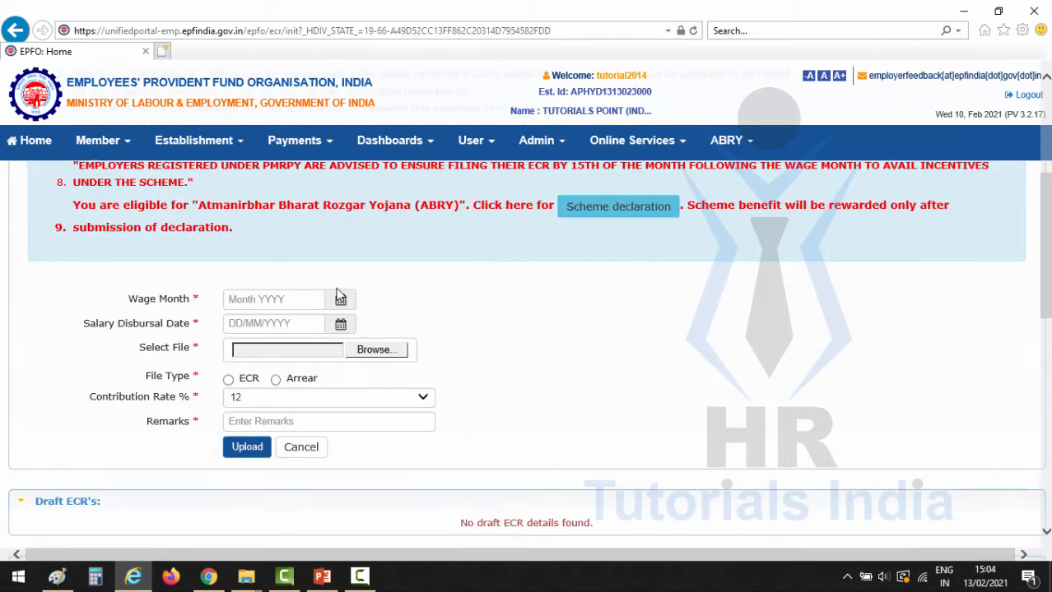
scroll(403, 288, down, 1)
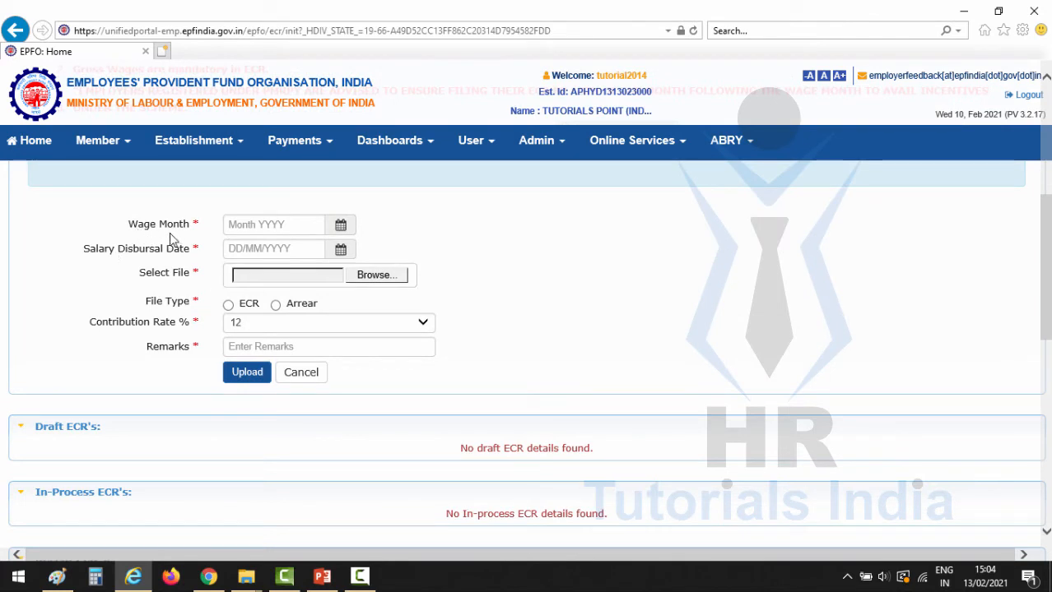
- Set wage month to January 2021 and salary disbursal date to 30/01/2021, then browse for the file
click(340, 225)
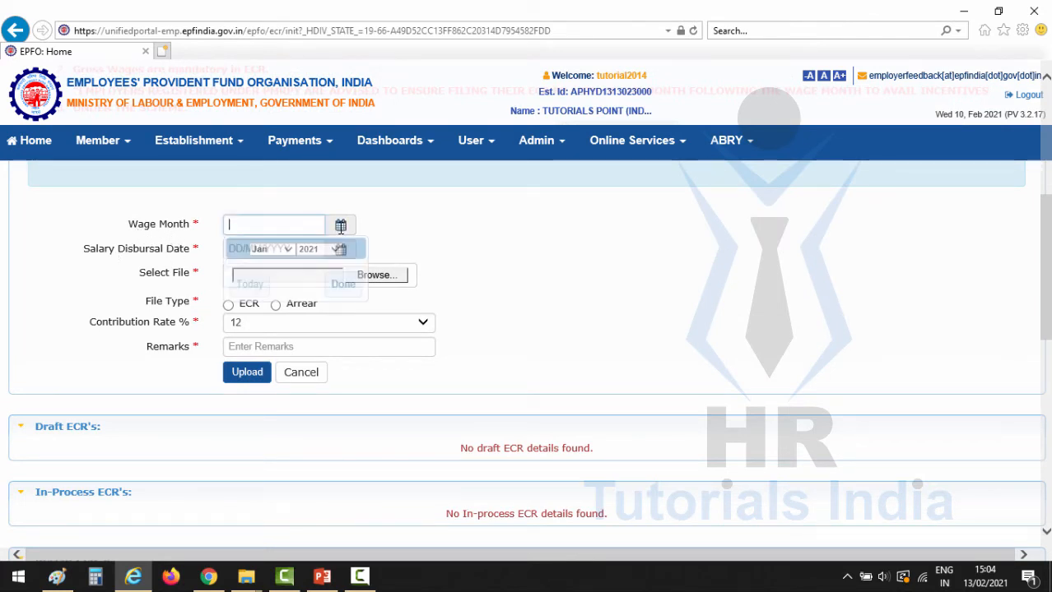
click(343, 284)
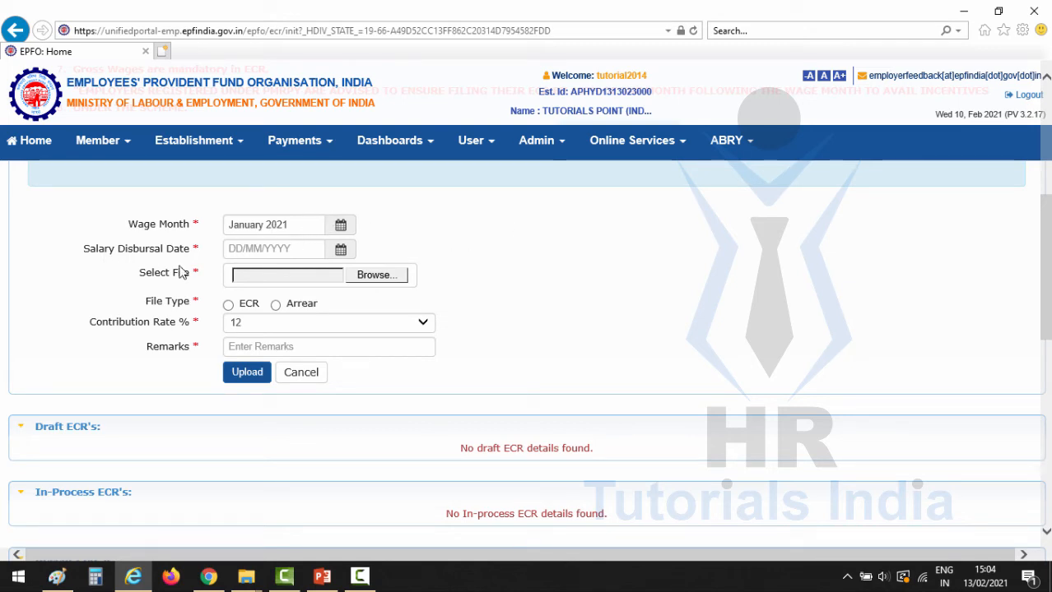
click(341, 248)
click(235, 272)
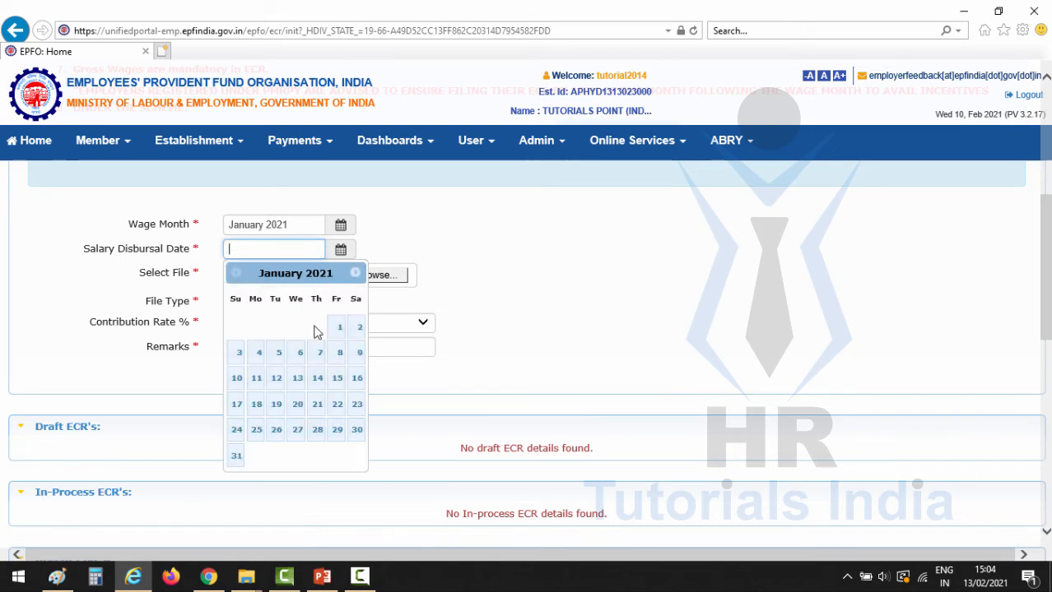
click(356, 430)
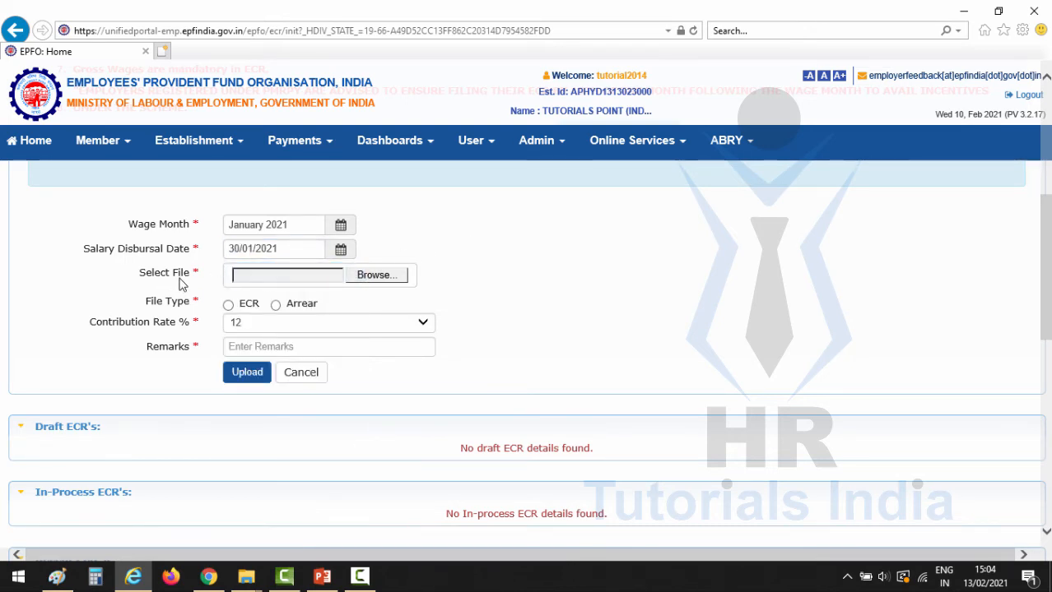
click(378, 277)
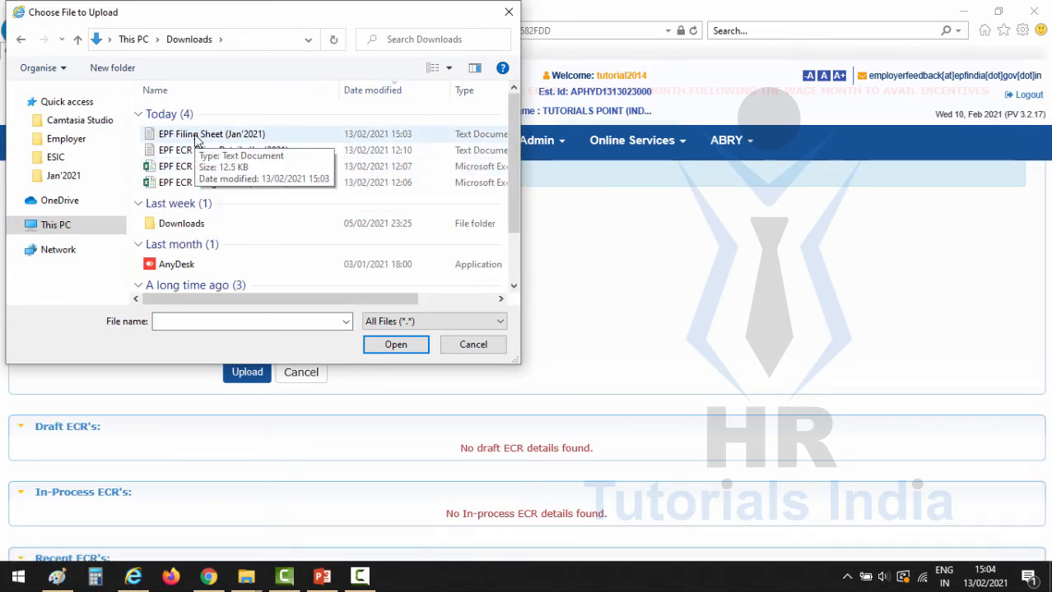
- Upload the EPF Filing Sheet (Jan'2021) as file type ECR with remarks 'ECR for Jan 2021'
double_click(198, 136)
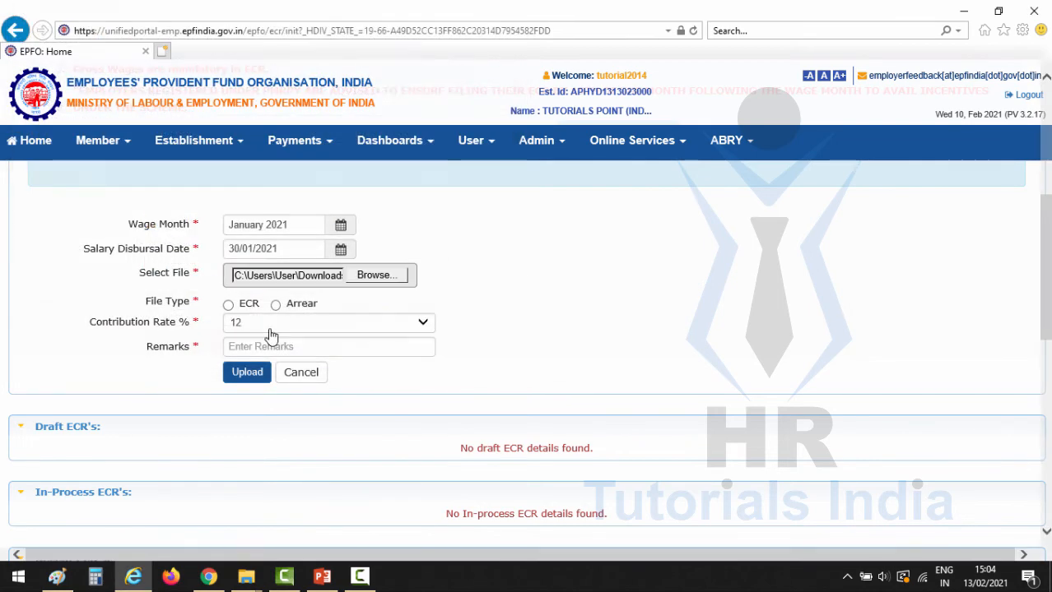
click(229, 305)
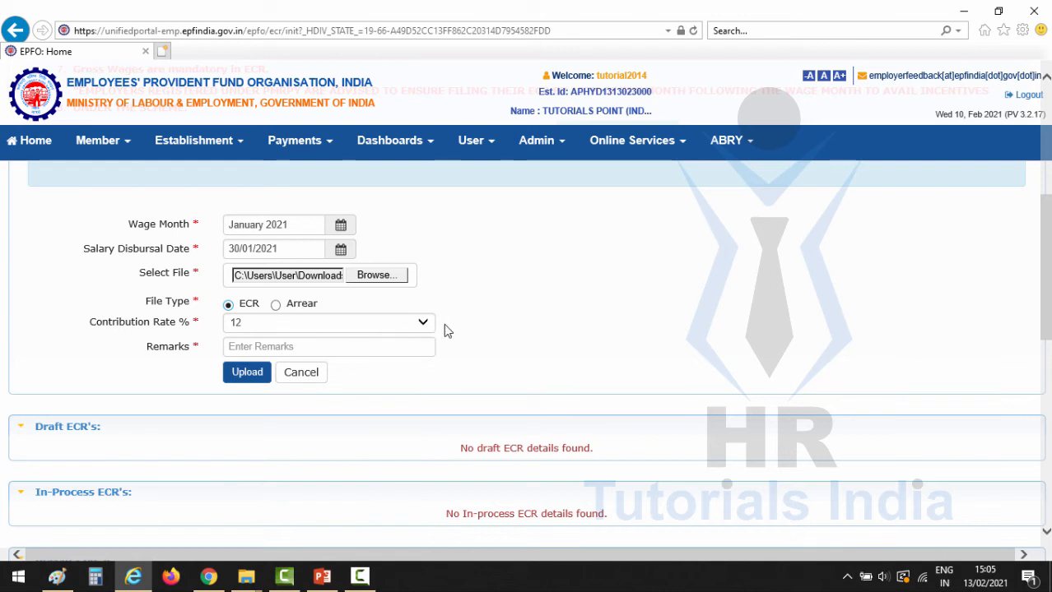
click(265, 352)
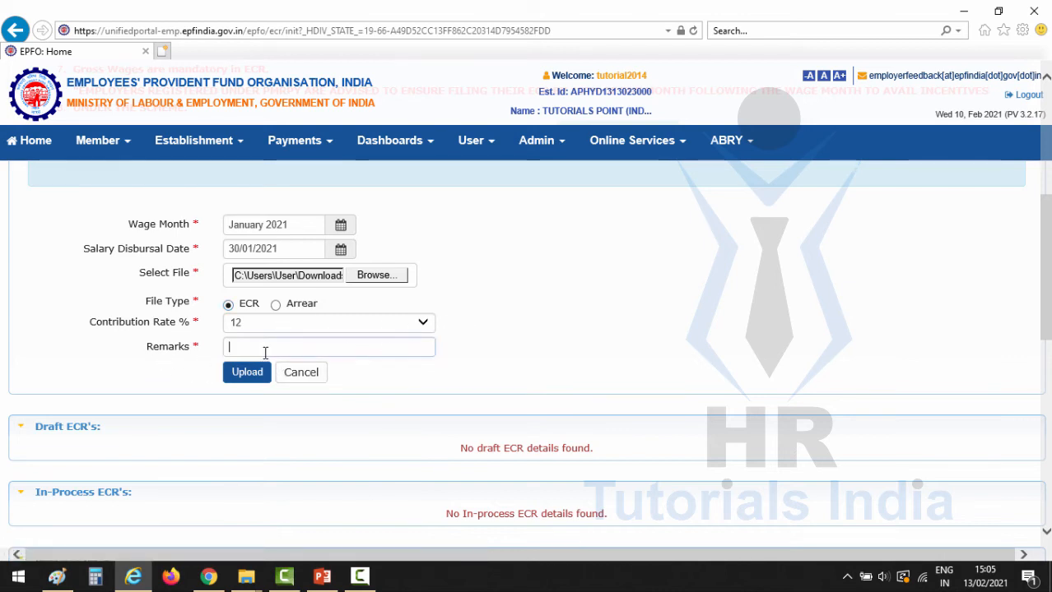
text(ECR for Jan 202)
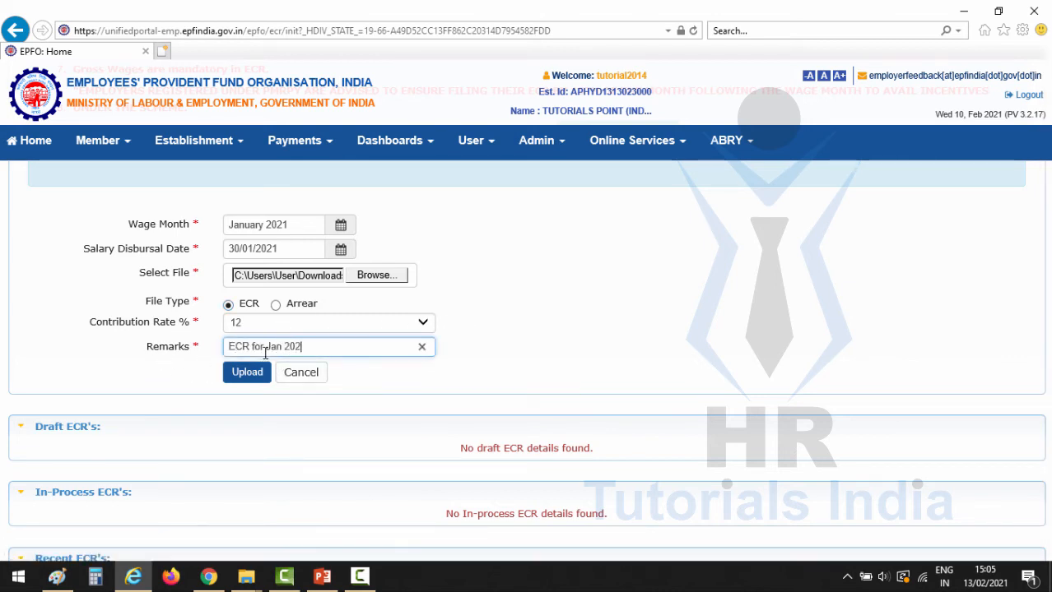
text(1)
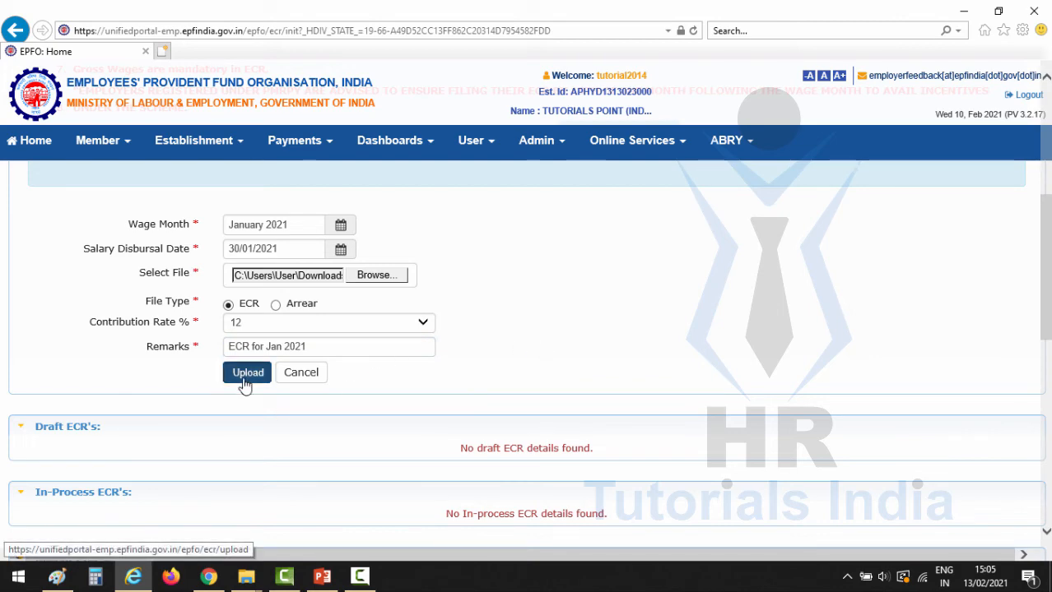
click(246, 377)
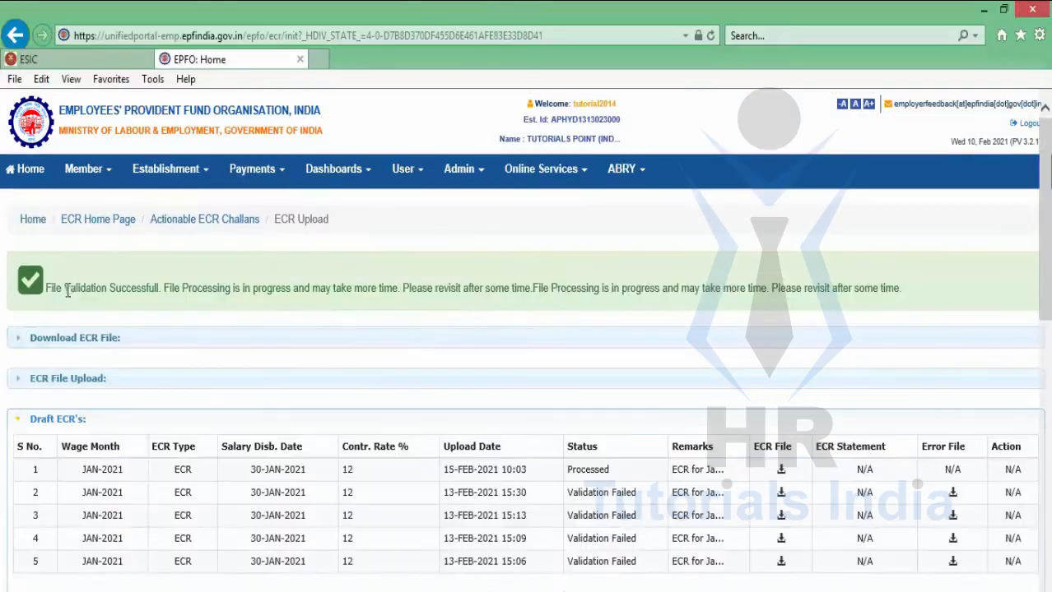
drag(54, 288, 143, 288)
- Return via Payments > ECR/Return Filing to ECR Upload to check the JAN-2021 draft's status
click(187, 323)
click(279, 174)
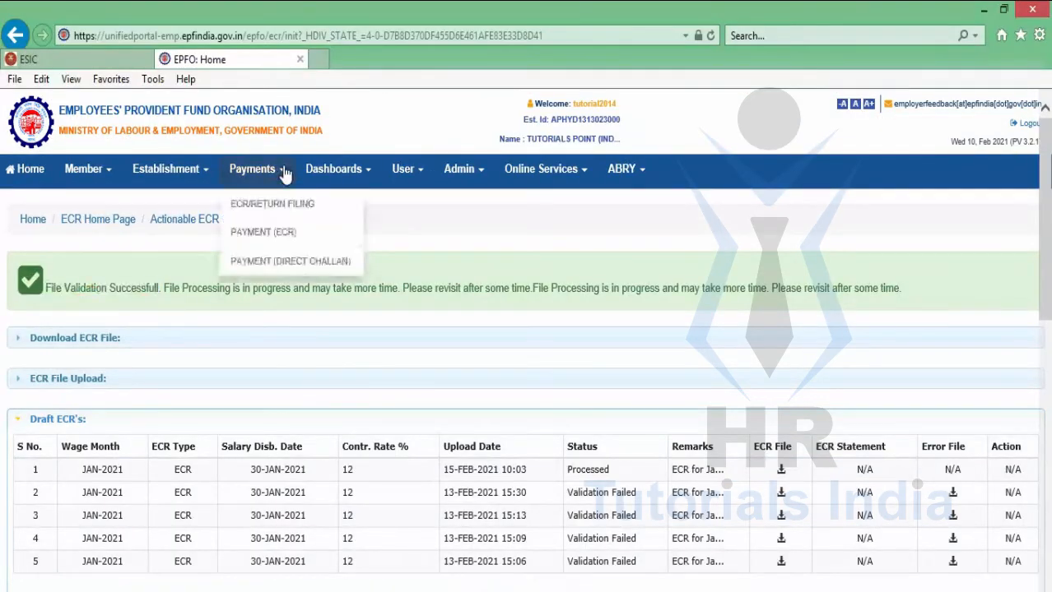
click(299, 212)
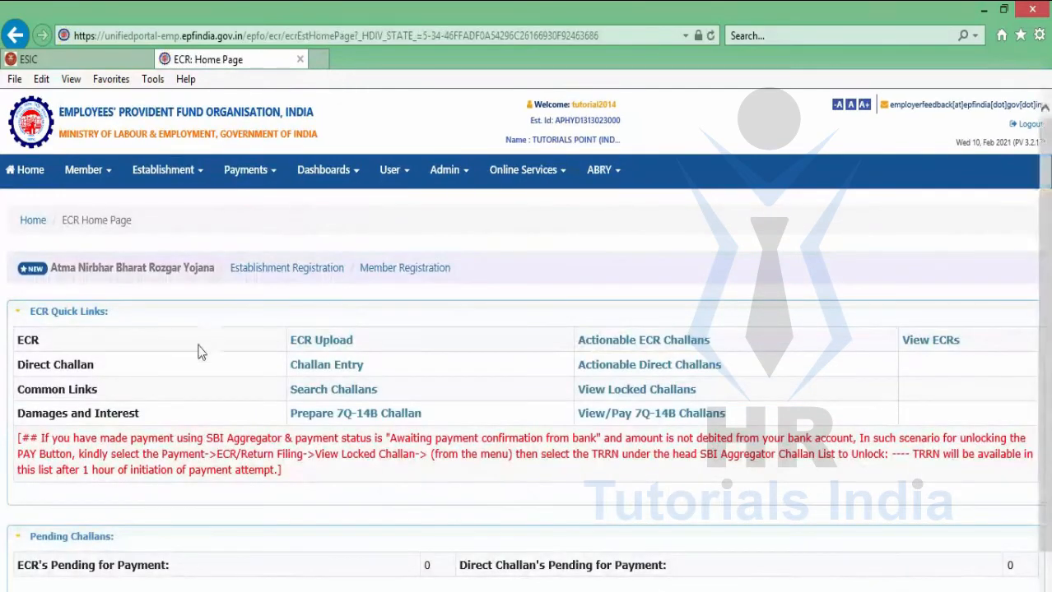
click(301, 343)
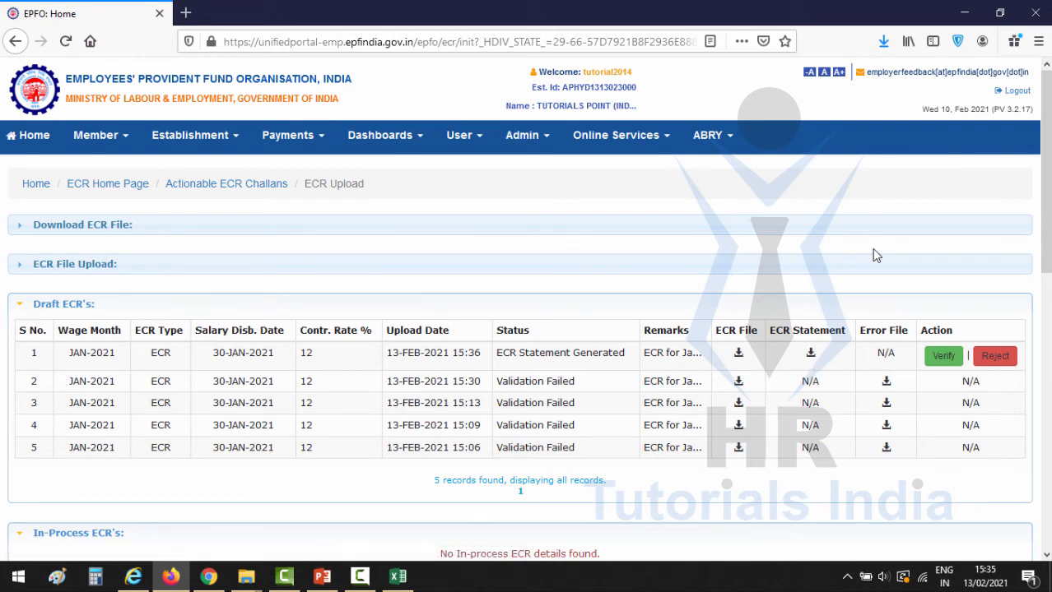
- Verify the JAN-2021 draft ECR, confirm, and find it under In-Process ECR's as Verified
click(943, 358)
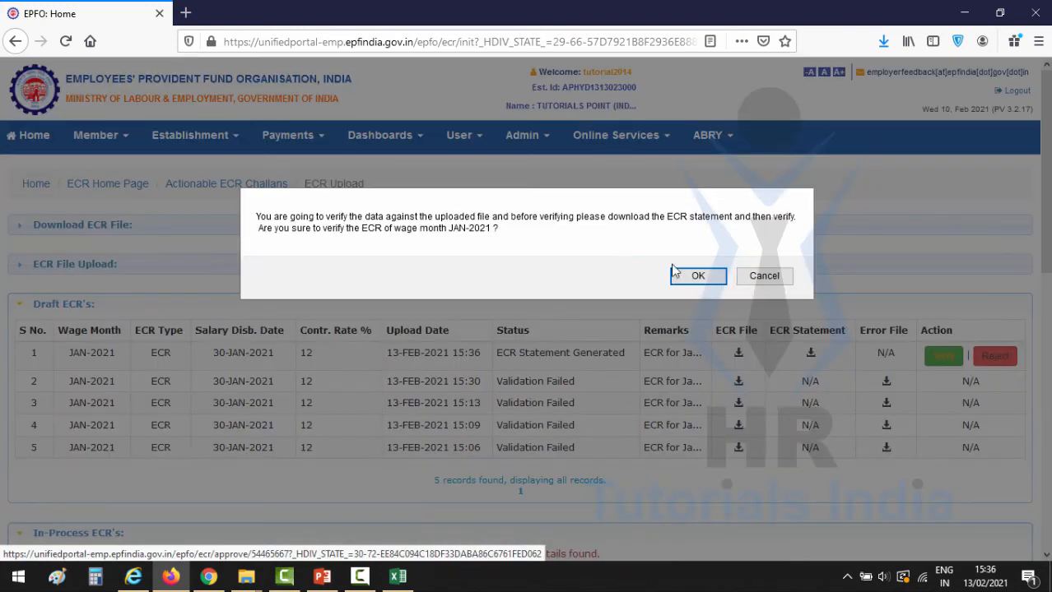
click(698, 277)
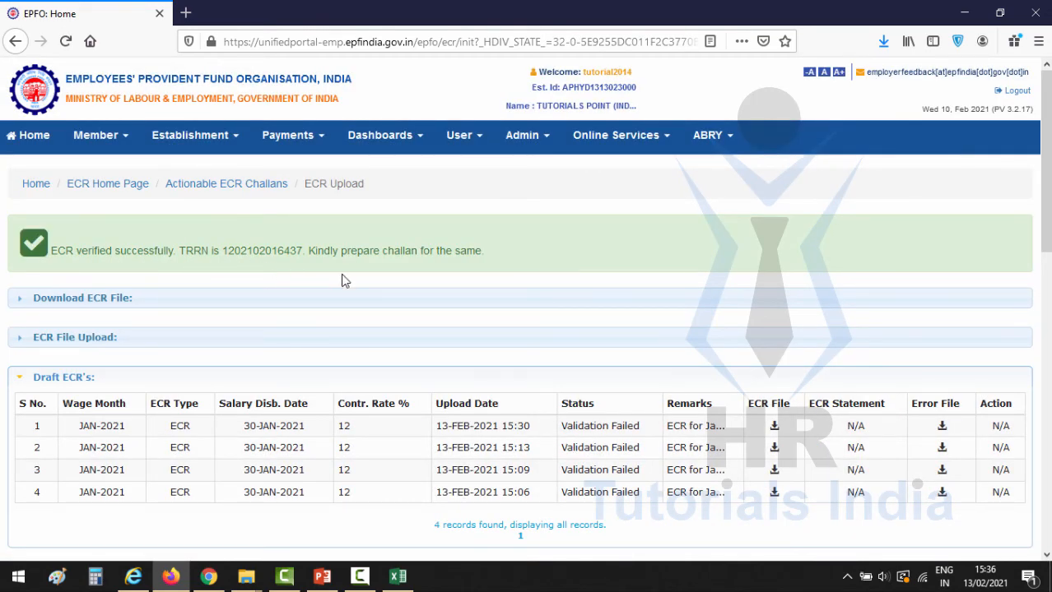
scroll(342, 279, down, 4)
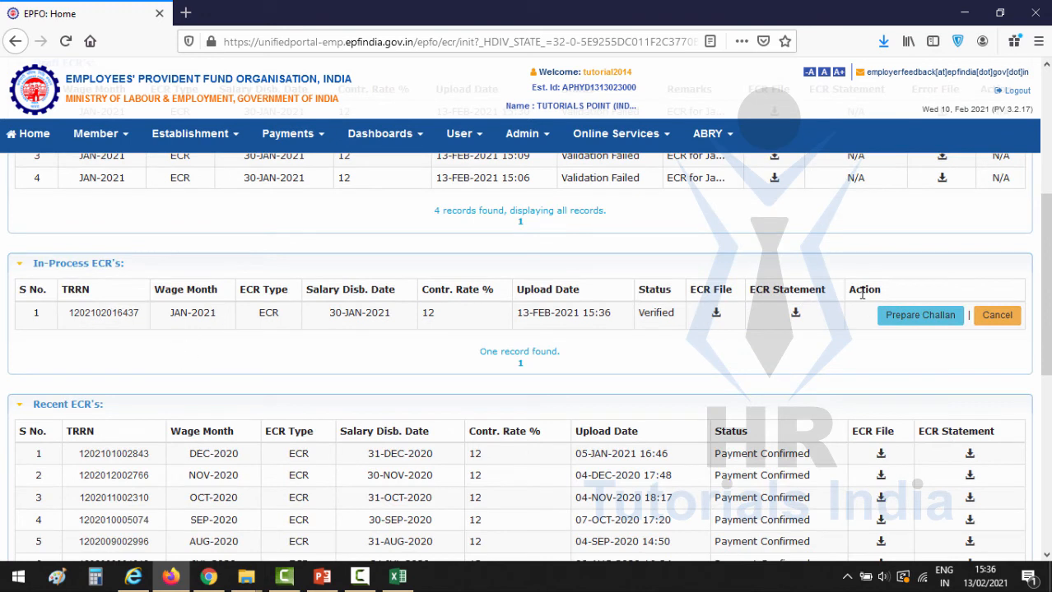
- Start preparing the challan and enter 9583 as the EPF administration charge
click(920, 316)
scroll(604, 388, down, 7)
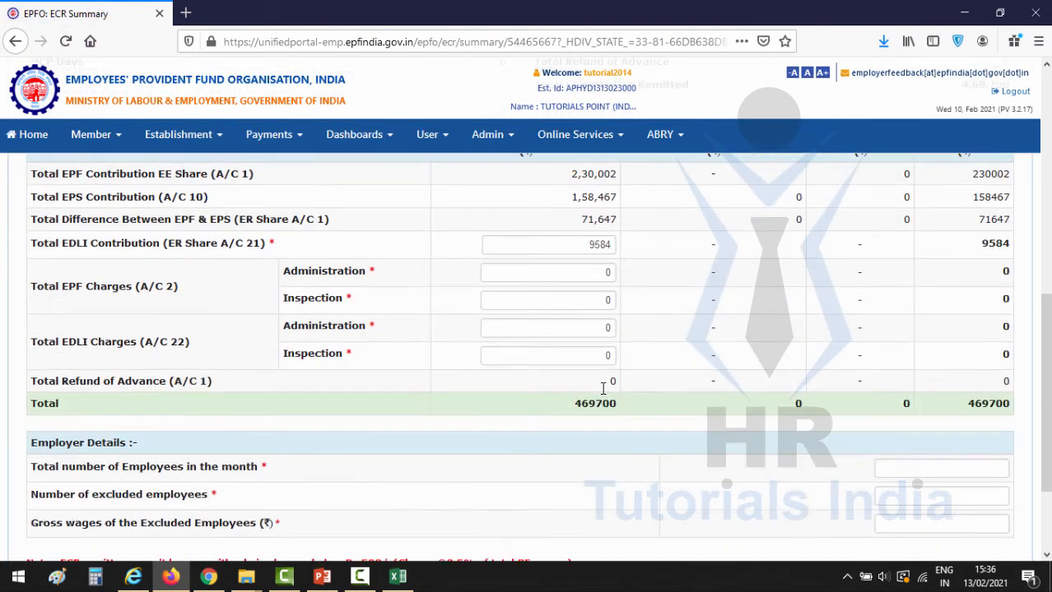
scroll(580, 348, up, 1)
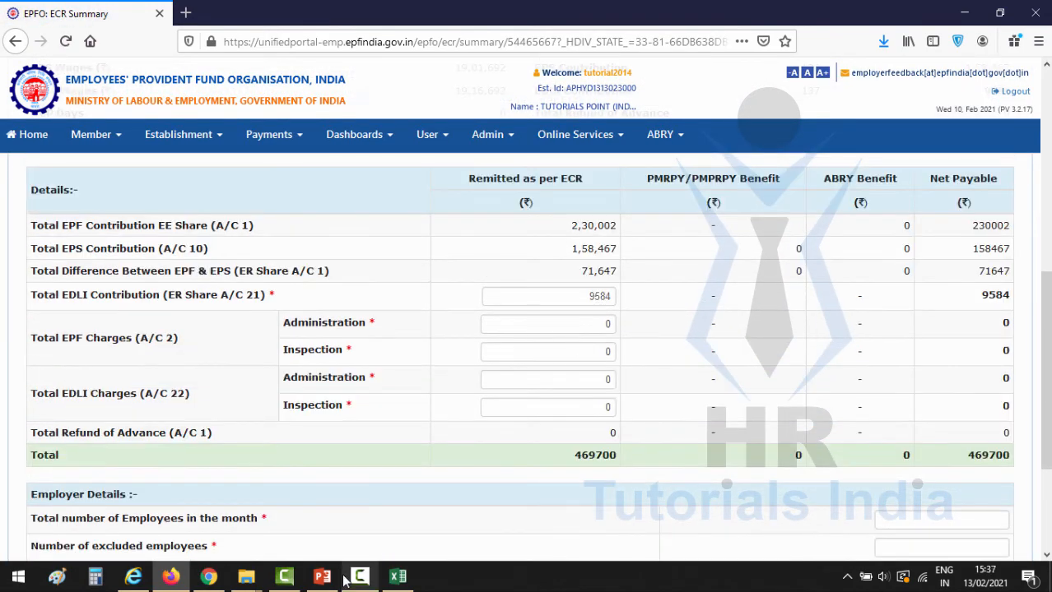
drag(586, 324, 636, 334)
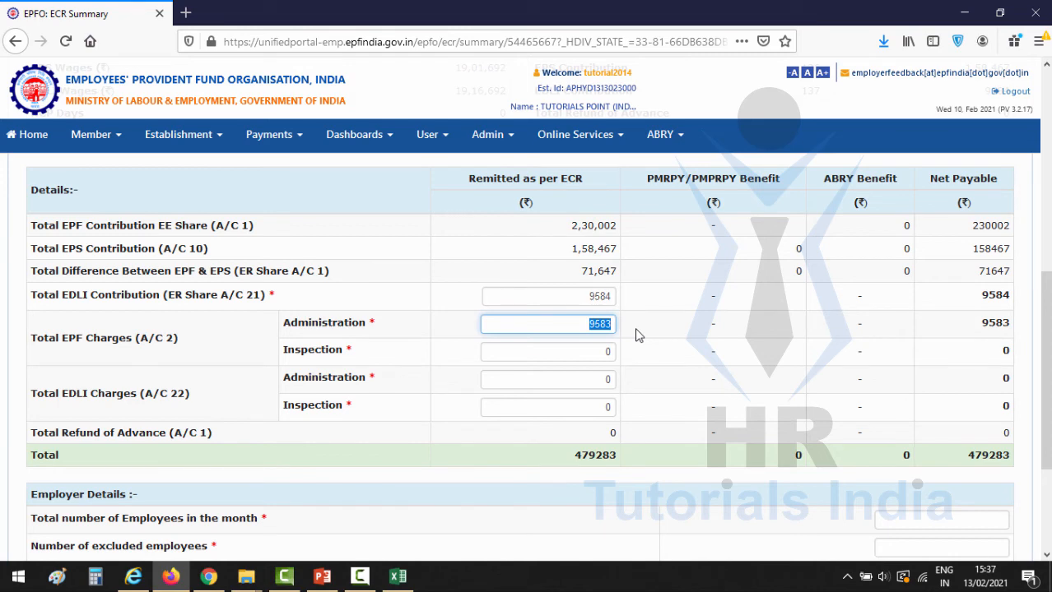
click(636, 335)
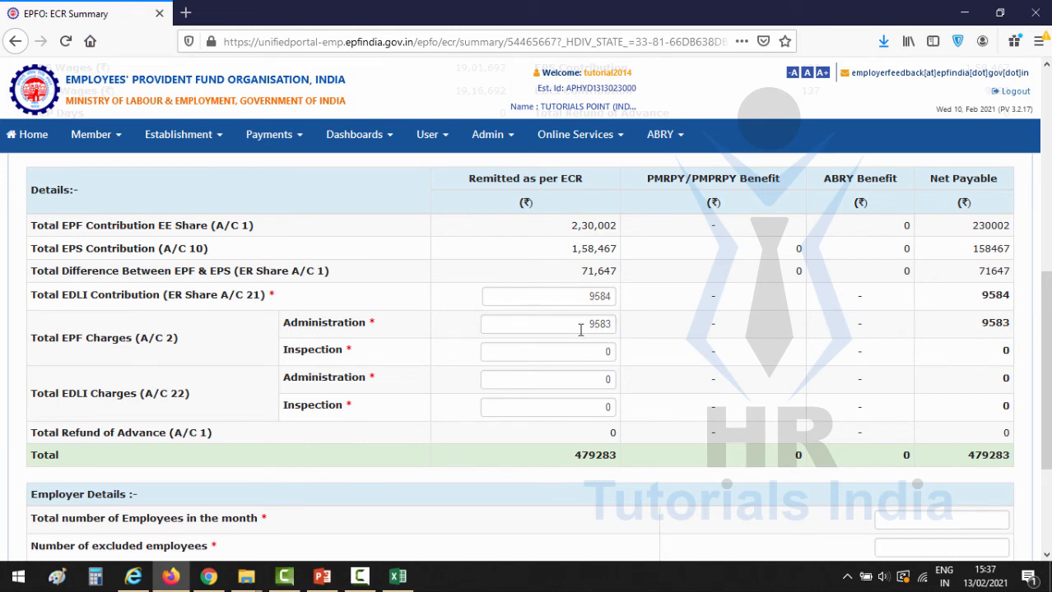
scroll(683, 345, down, 2)
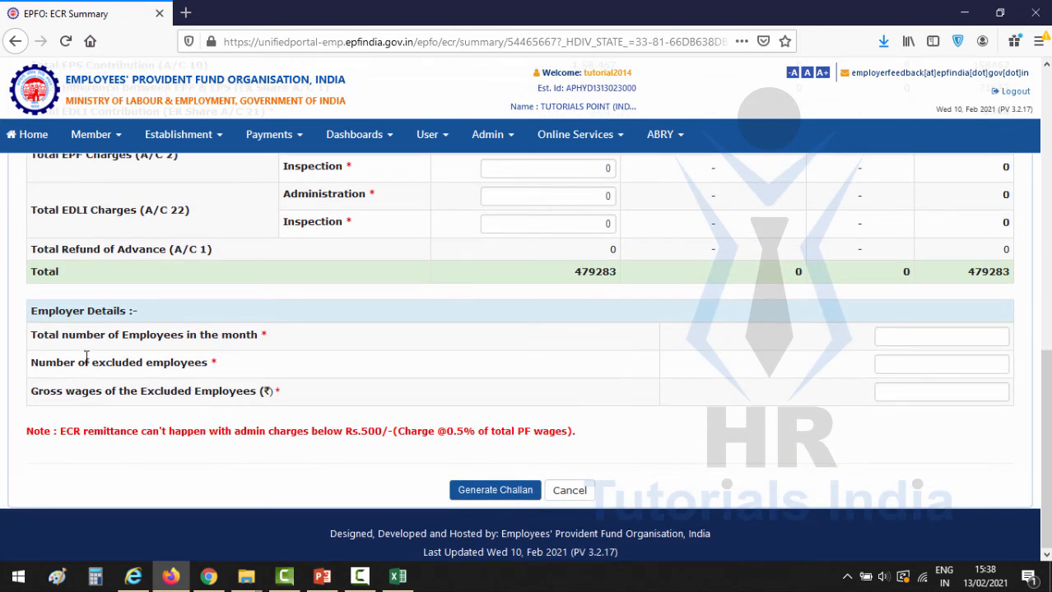
drag(36, 313, 164, 321)
click(156, 328)
- Enter 137 employees, 3 excluded with 164168 gross wages, and generate the 479283 challan
click(954, 338)
text(137)
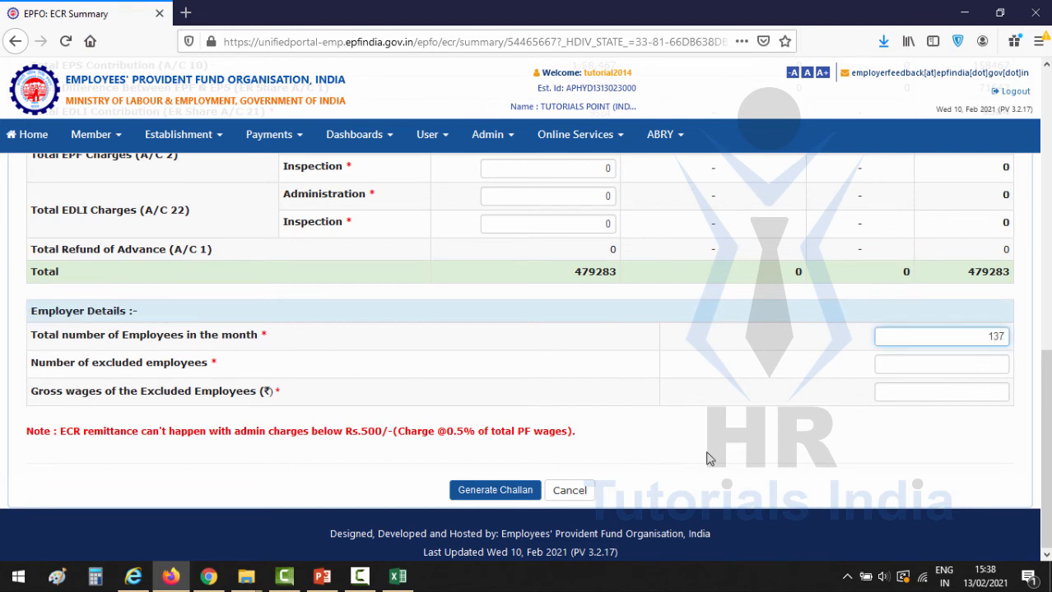
click(178, 403)
click(940, 366)
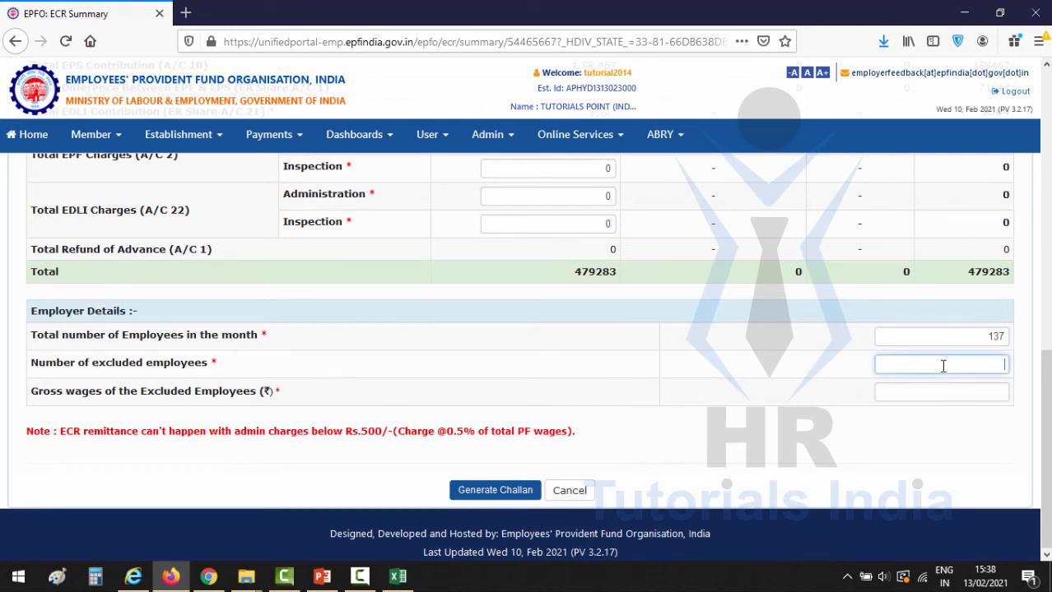
text(3)
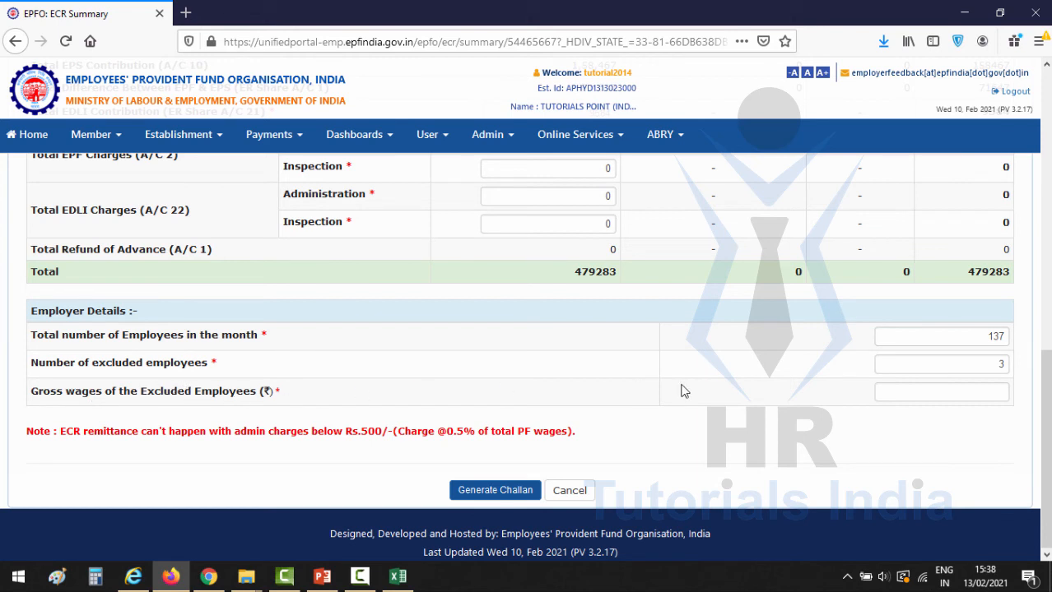
click(904, 393)
text(164168)
click(495, 490)
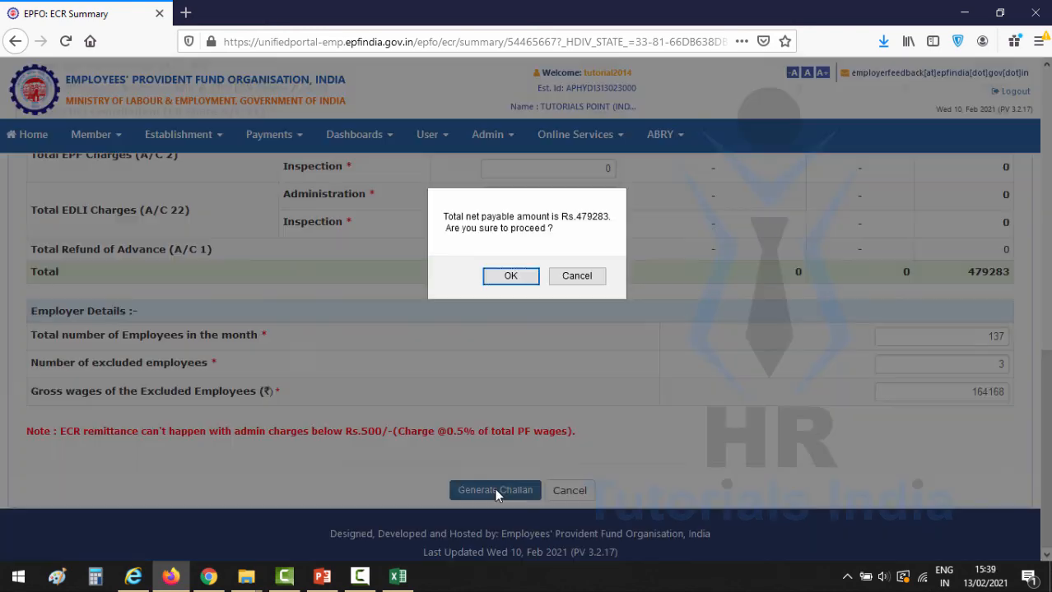
click(506, 276)
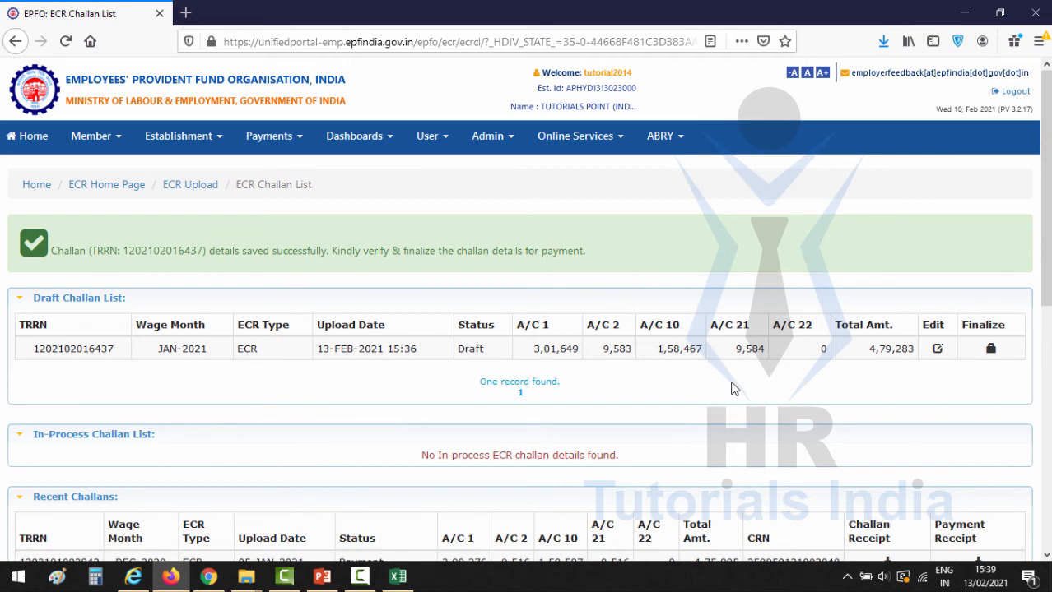
- Finalize the JAN-2021 challan and download its challan receipt
click(990, 353)
click(559, 277)
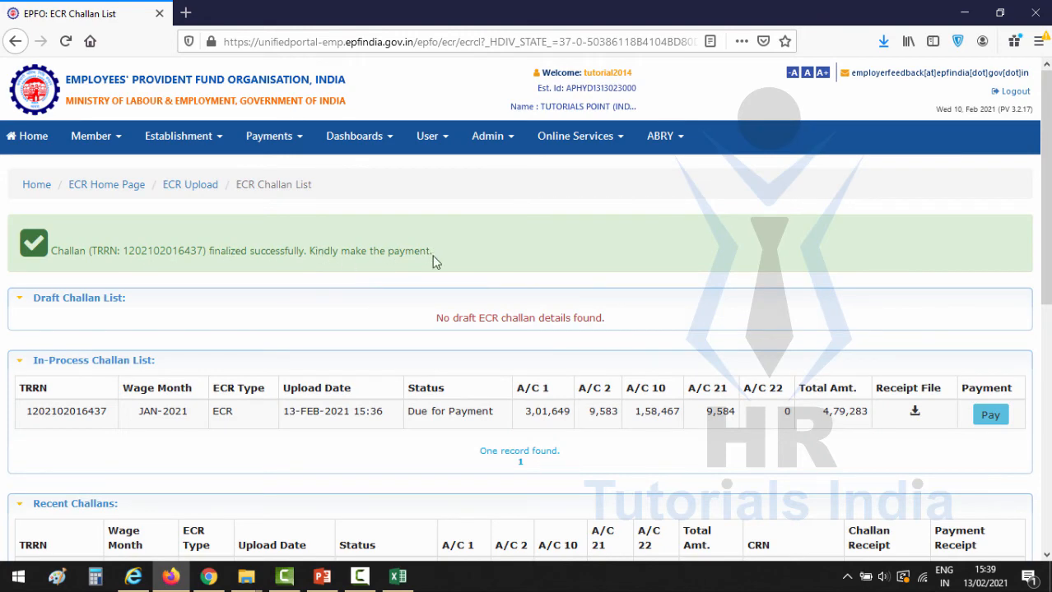
scroll(391, 417, down, 2)
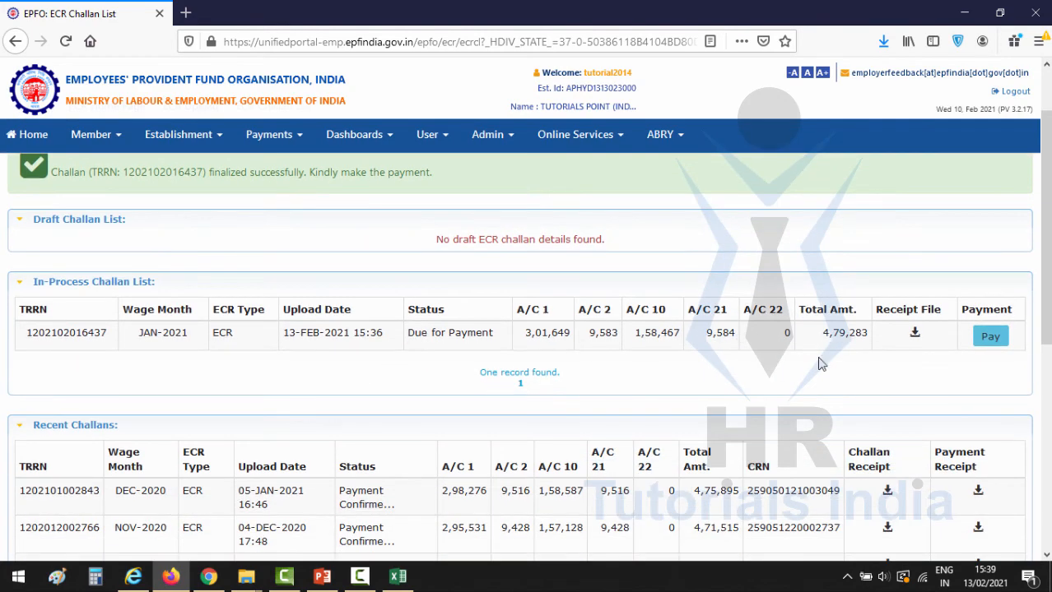
click(911, 333)
- Pay the in-process challan online, choosing IDBI Bank as the payment bank
click(991, 344)
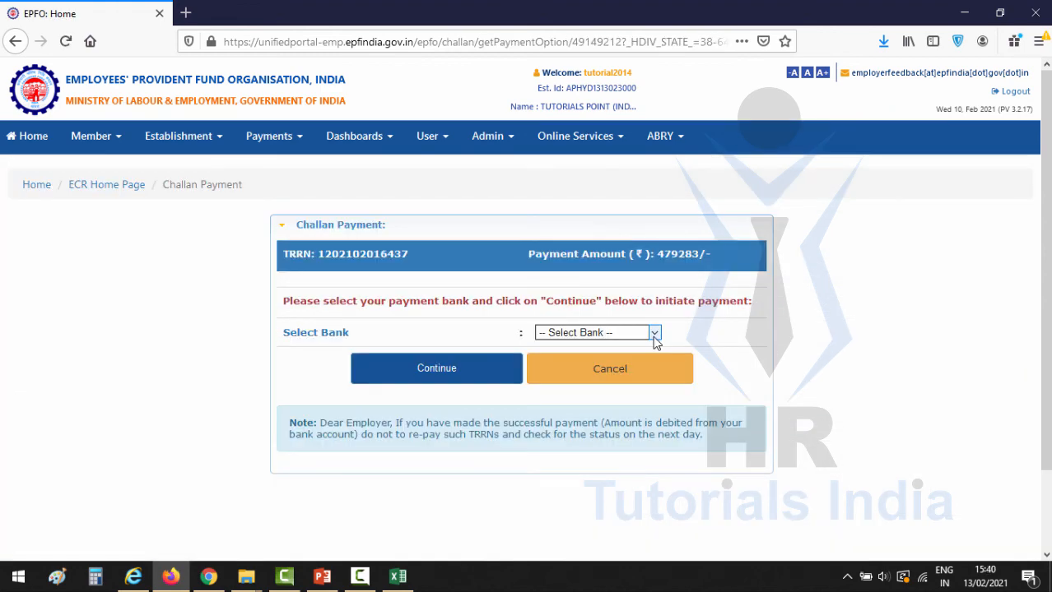
click(655, 334)
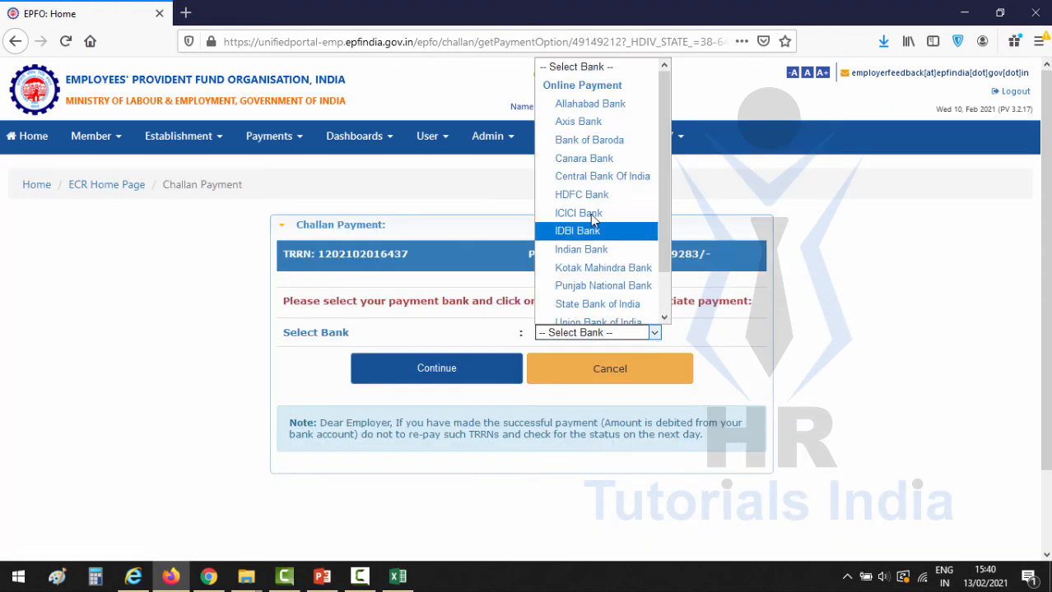
scroll(589, 232, down, 1)
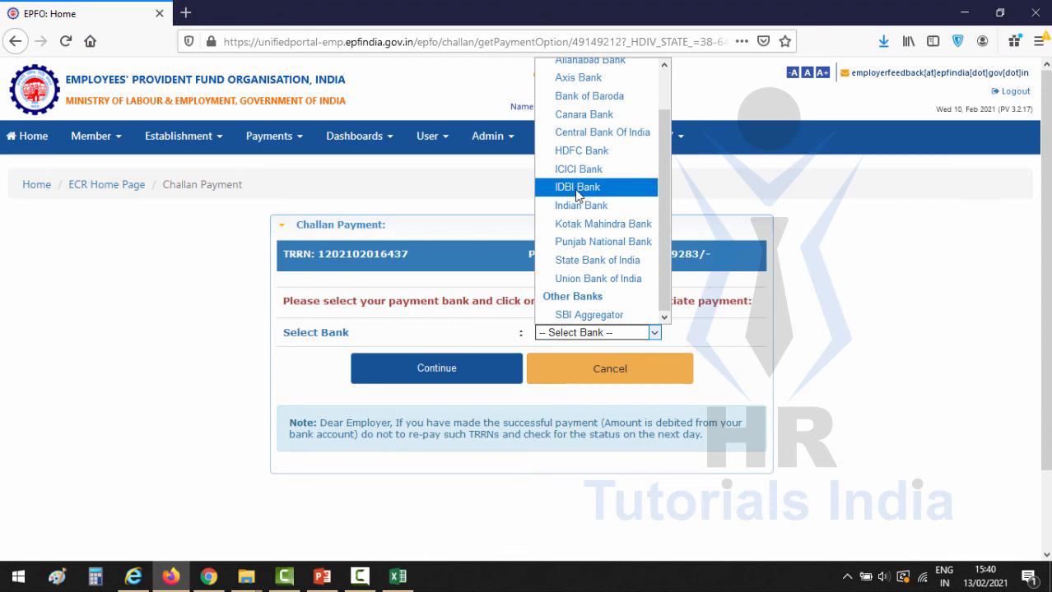
click(576, 187)
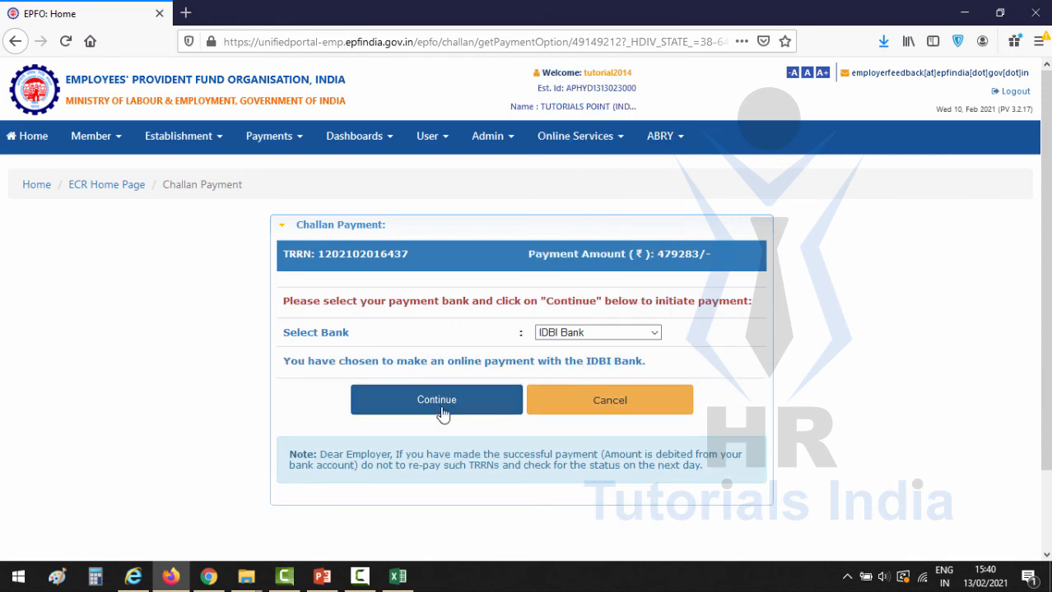
click(436, 400)
- Continue to IDBI Bank, choose Corporate Netbanking, confirm the login image and enter the password
click(563, 286)
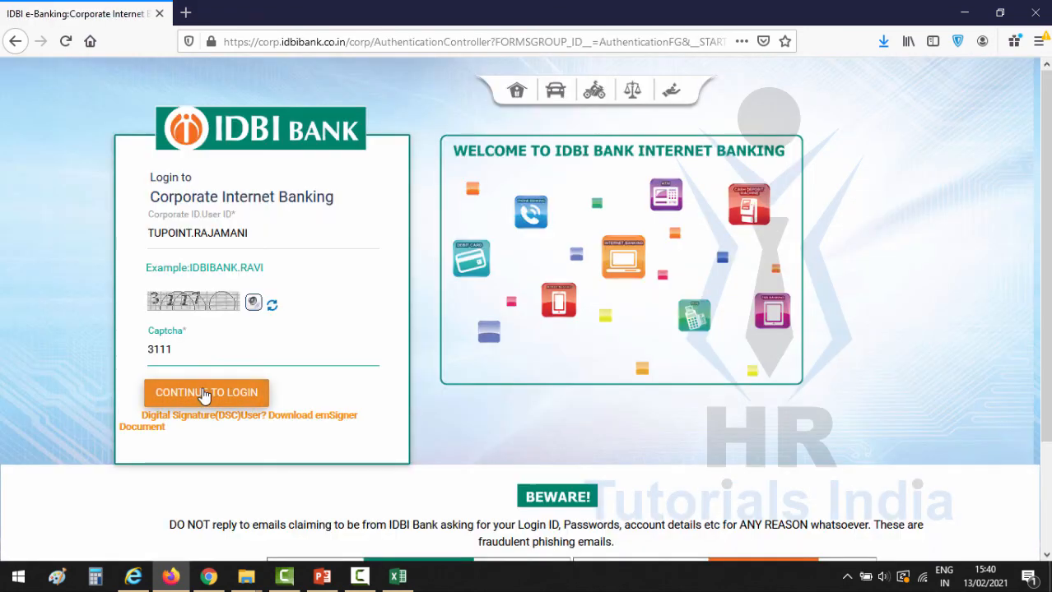
click(204, 393)
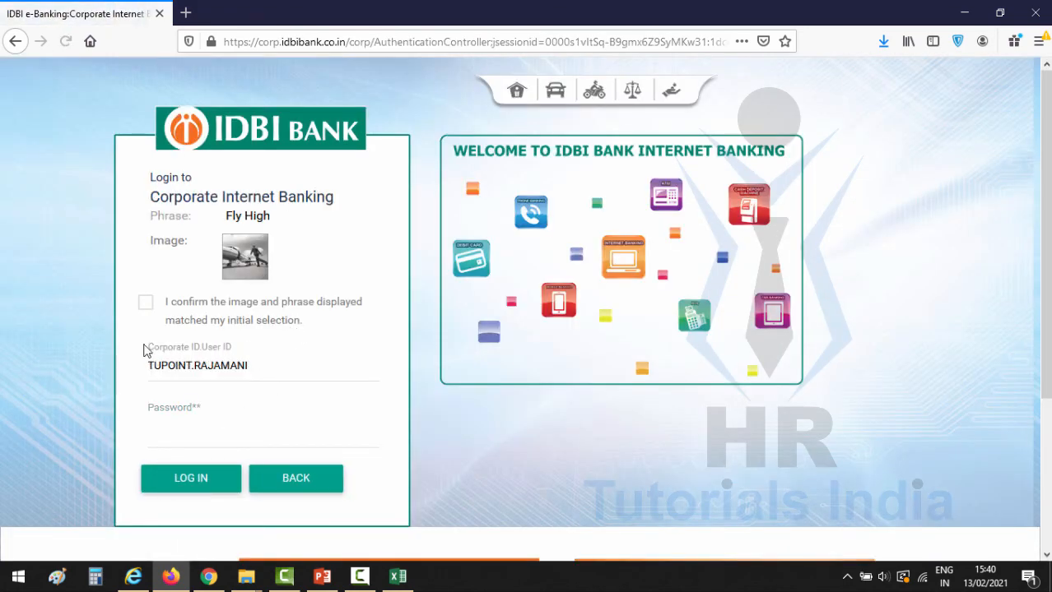
click(146, 302)
click(198, 429)
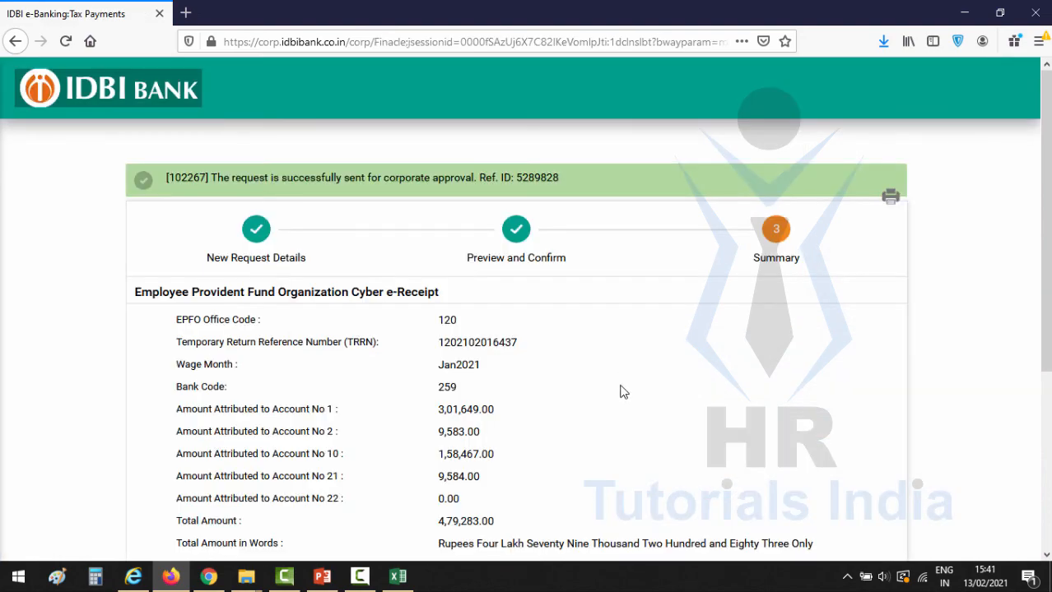
scroll(576, 399, down, 4)
scroll(573, 401, up, 3)
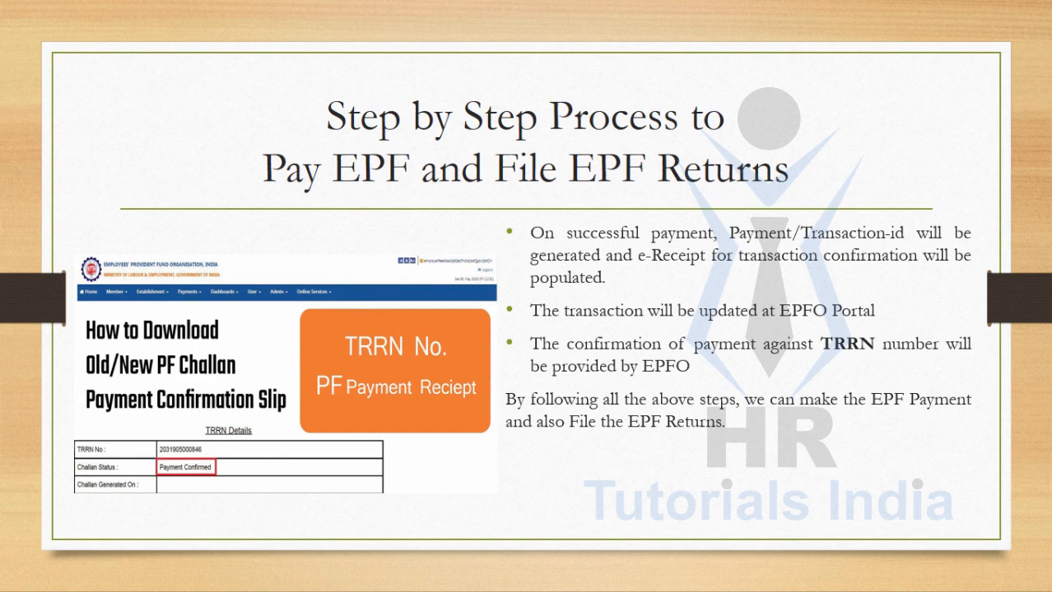
- Advance the EPF payment slideshow to its final Thank You slide
key(Right)
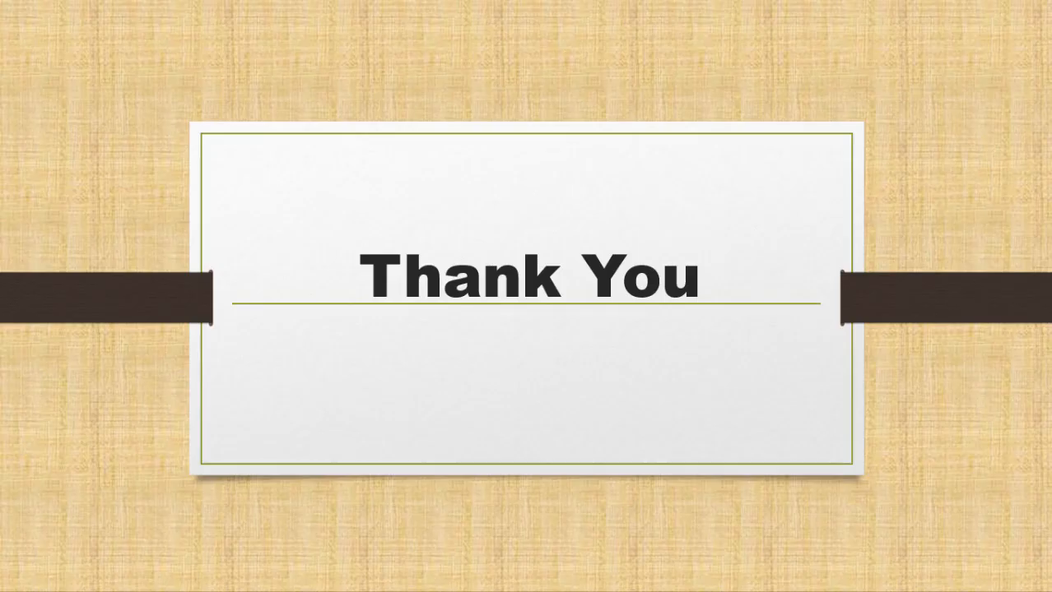